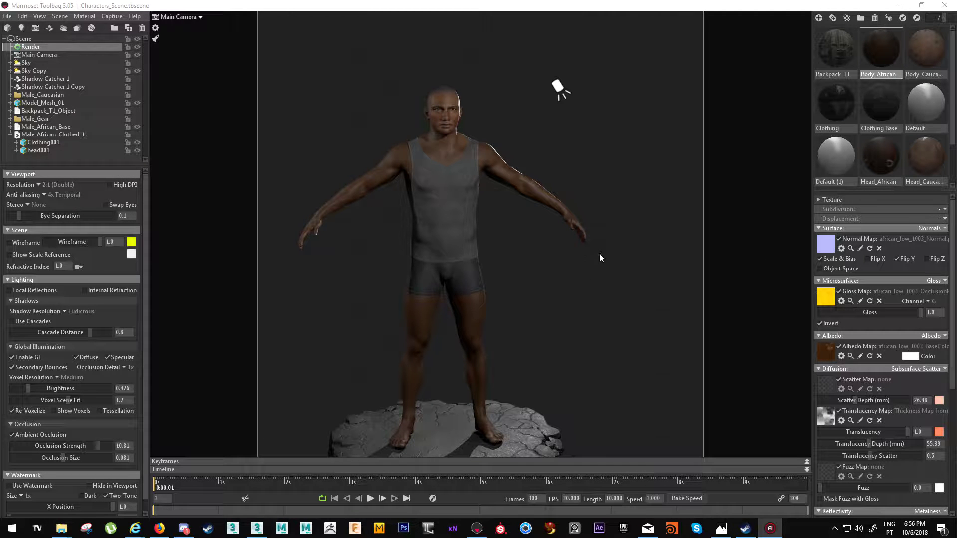
- Show the Male_Gear cap, headset and backpack to inspect them from several angles, then hide them again
mouse_move(601, 263)
mouse_down()
mouse_move(535, 267)
mouse_move(509, 236)
mouse_up()
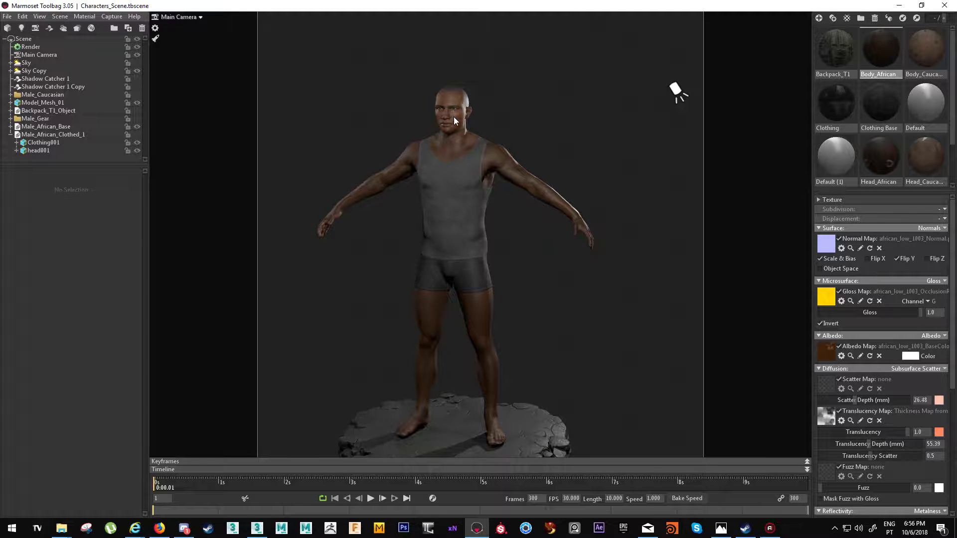
right_drag(465, 110, 467, 191)
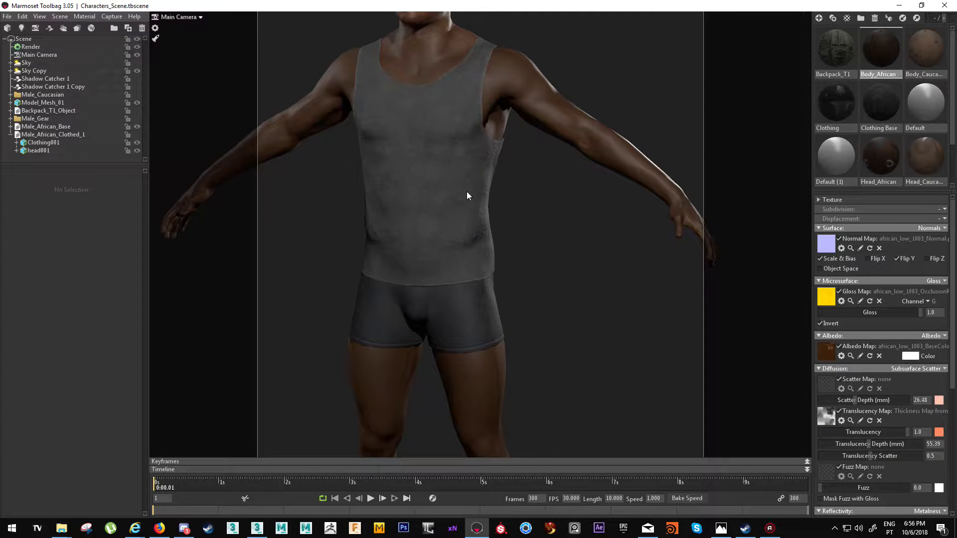
mouse_move(467, 195)
middle_down()
mouse_move(476, 385)
mouse_move(476, 359)
middle_up()
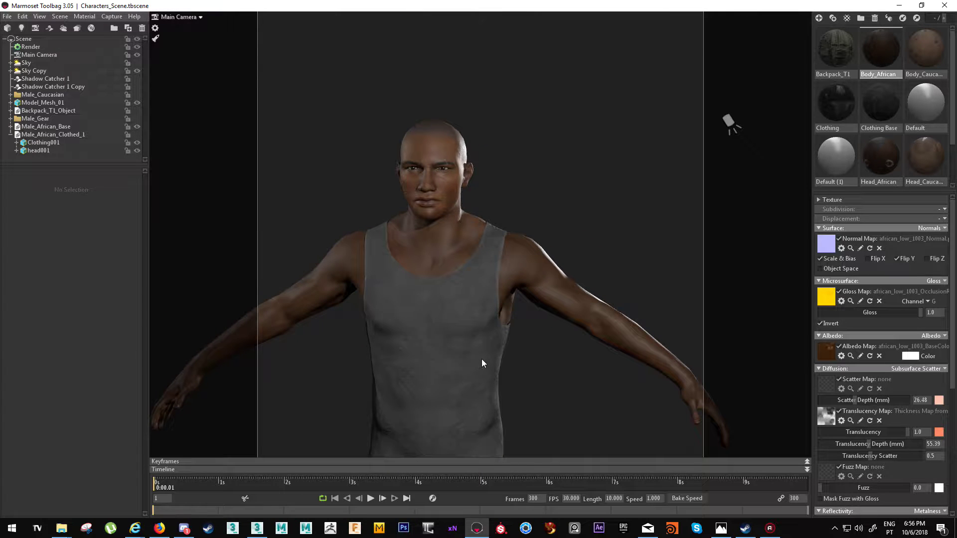
click(136, 119)
mouse_move(437, 174)
mouse_down()
mouse_move(540, 116)
mouse_move(455, 291)
mouse_move(443, 271)
mouse_up()
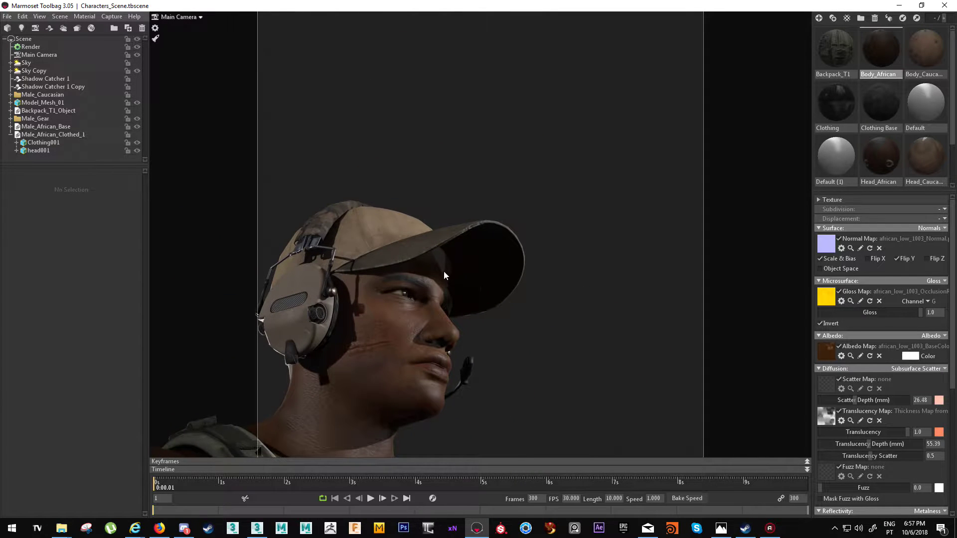
mouse_move(437, 308)
mouse_down()
mouse_move(488, 309)
mouse_move(449, 310)
mouse_up()
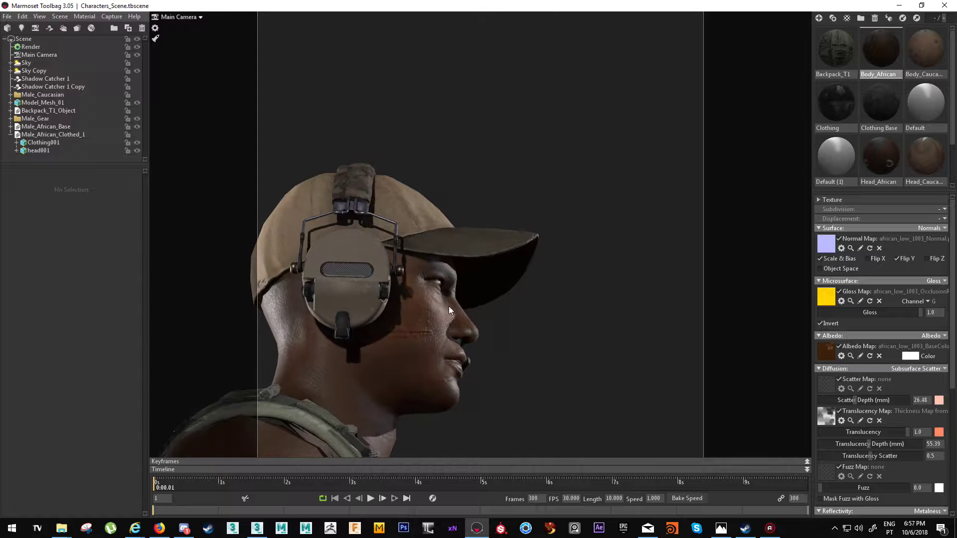
mouse_move(363, 318)
mouse_down()
mouse_move(446, 398)
mouse_move(408, 322)
mouse_move(439, 329)
mouse_move(446, 284)
mouse_up()
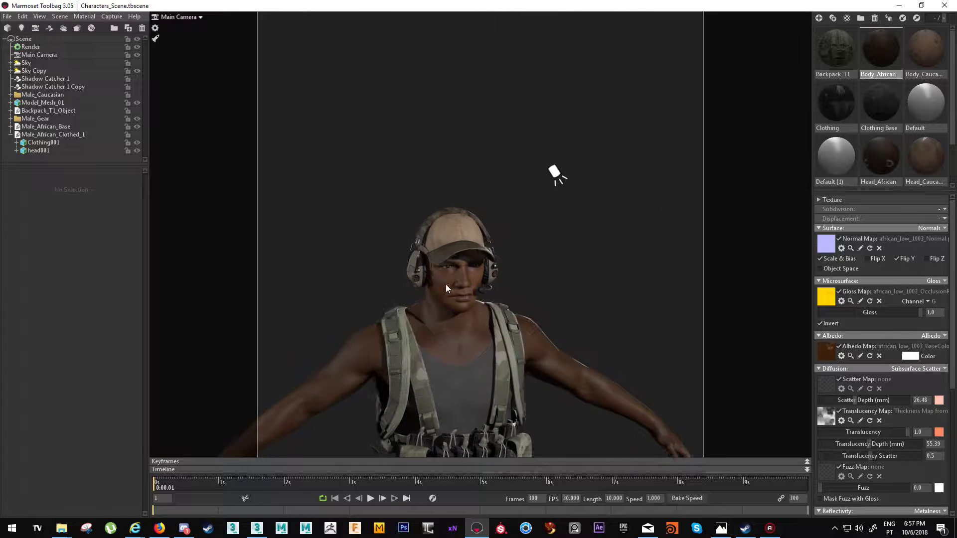
click(137, 135)
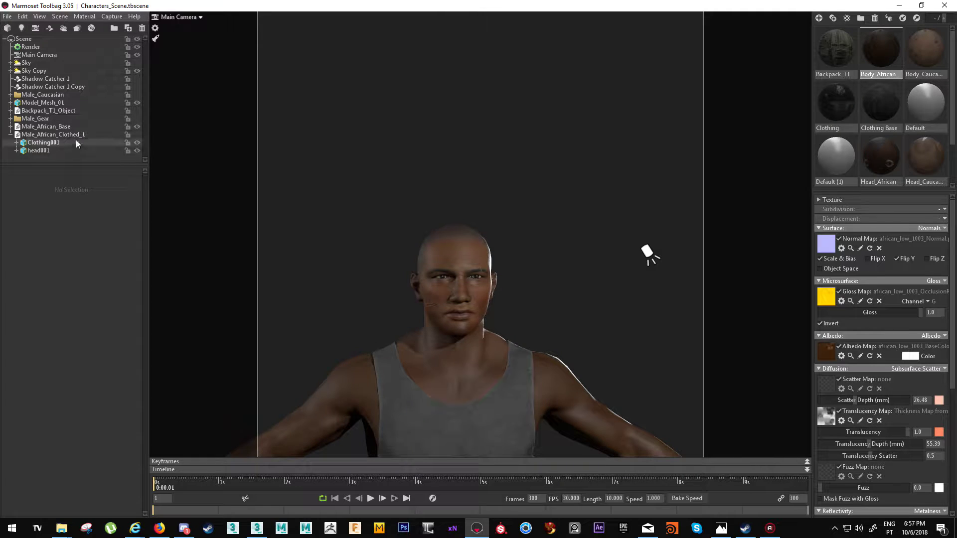
- Hide Male_African_Base and show Male_African_Clothed_1 so the character wears the flag-print T-shirt
click(134, 125)
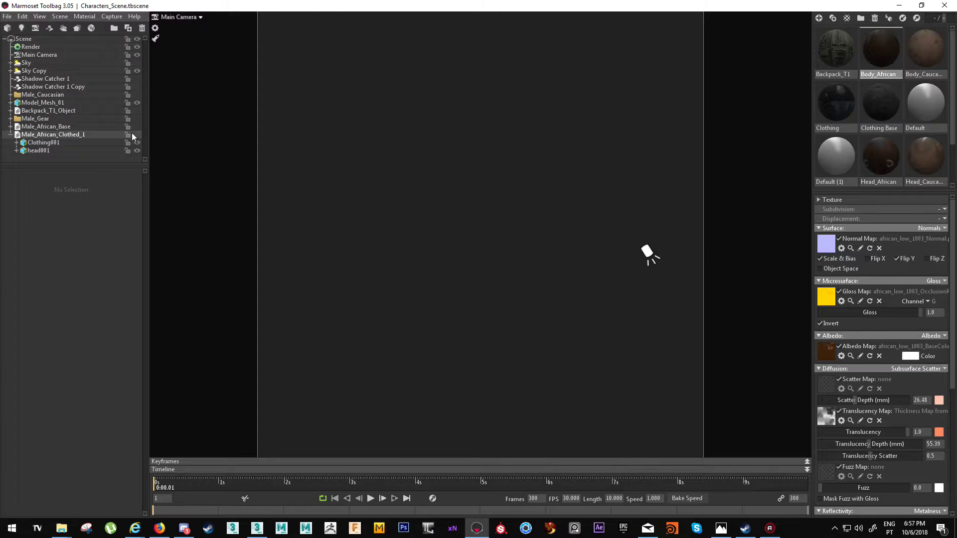
click(136, 135)
scroll(509, 329, down, 3)
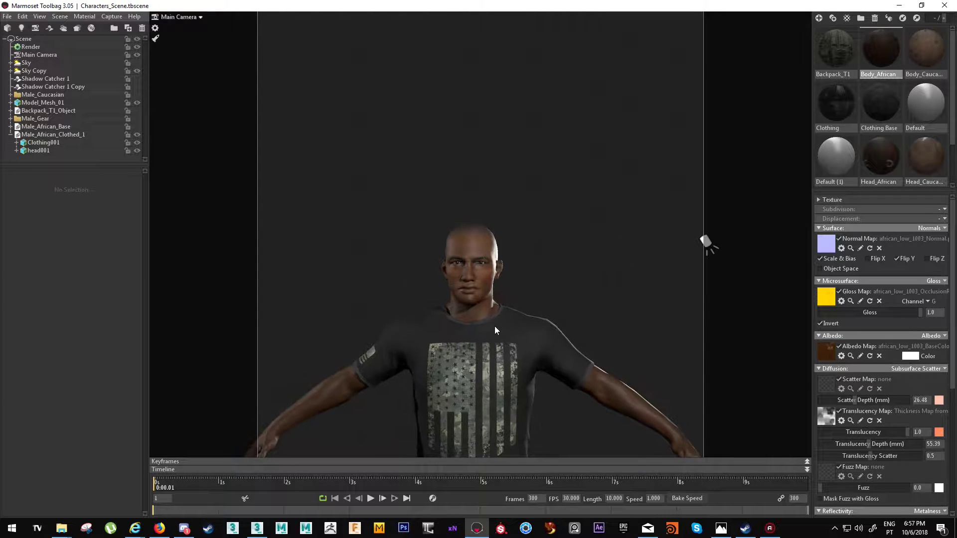
mouse_move(520, 295)
mouse_down()
mouse_move(506, 360)
mouse_move(498, 207)
mouse_move(446, 180)
mouse_move(466, 243)
mouse_move(370, 245)
mouse_move(403, 191)
mouse_move(452, 257)
mouse_up()
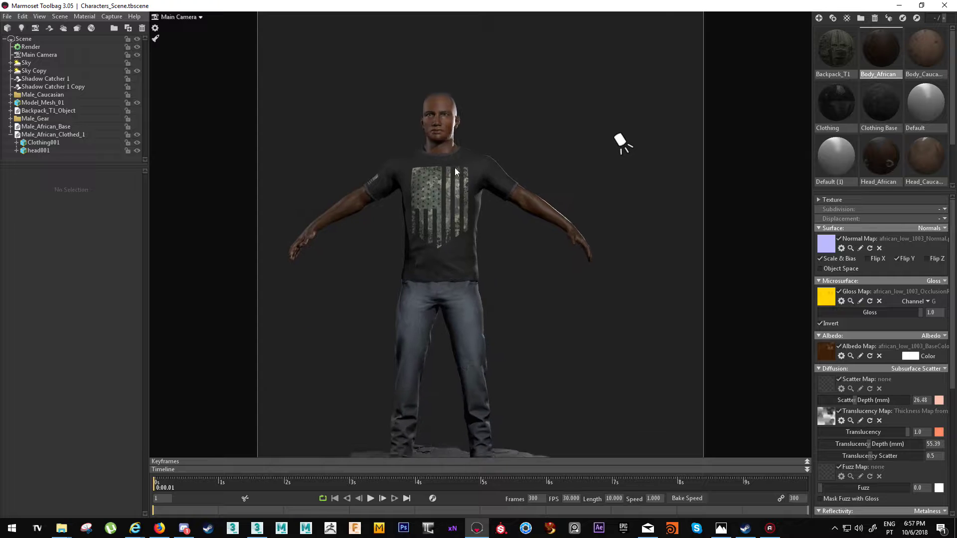
scroll(475, 257, up, 2)
scroll(474, 251, up, 2)
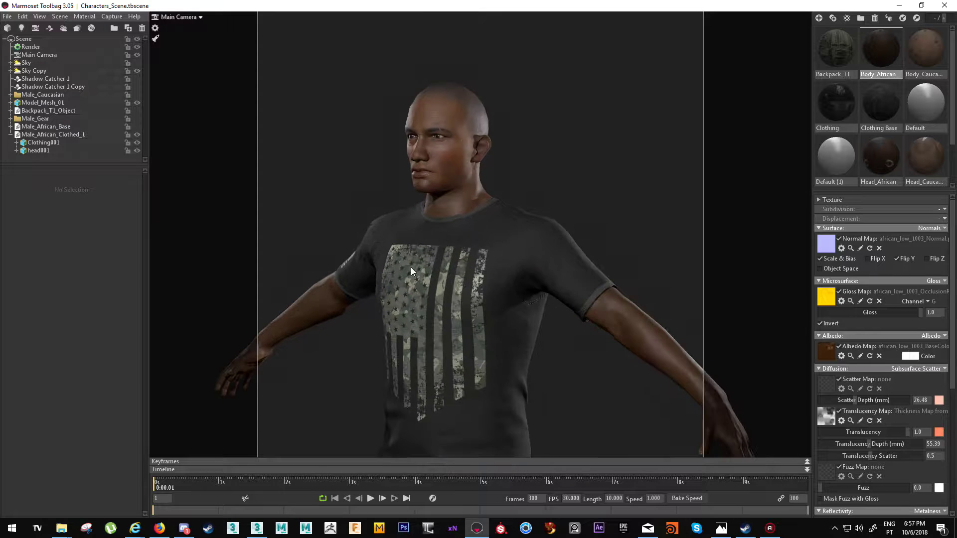
- Toggle Male_Gear on to check the vest and cap over the T-shirt, then hide the gear again
click(137, 118)
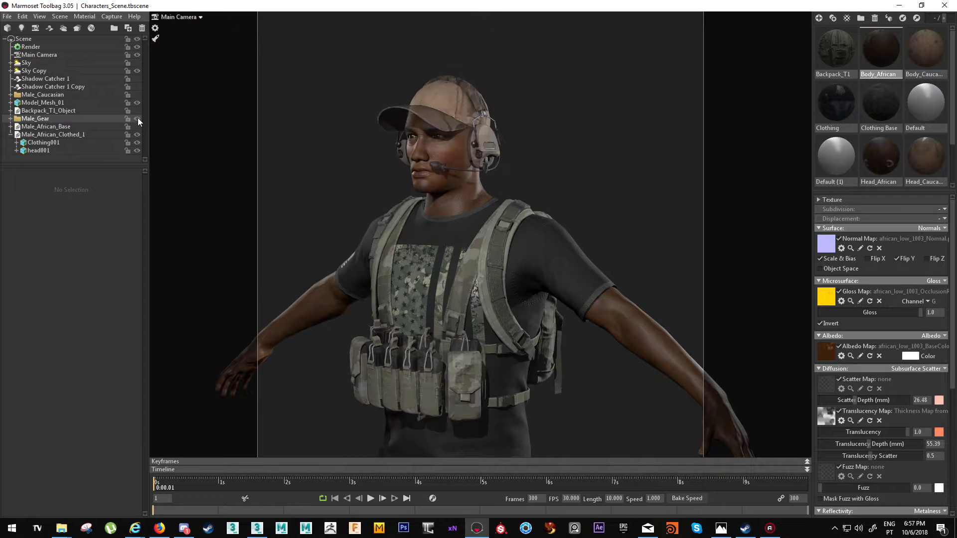
mouse_move(496, 287)
mouse_down()
mouse_move(521, 296)
mouse_move(594, 281)
mouse_move(494, 312)
mouse_move(587, 290)
mouse_move(473, 294)
mouse_move(444, 284)
mouse_move(494, 271)
mouse_move(432, 284)
mouse_move(436, 239)
mouse_move(391, 205)
mouse_move(390, 250)
mouse_move(413, 302)
mouse_move(473, 289)
mouse_move(491, 310)
mouse_move(493, 320)
mouse_move(437, 307)
mouse_move(454, 326)
mouse_move(516, 196)
mouse_up()
scroll(486, 300, down, 2)
scroll(478, 346, up, 2)
mouse_move(464, 293)
mouse_down()
mouse_move(541, 289)
mouse_move(484, 295)
mouse_up()
scroll(484, 294, up, 1)
scroll(457, 250, up, 2)
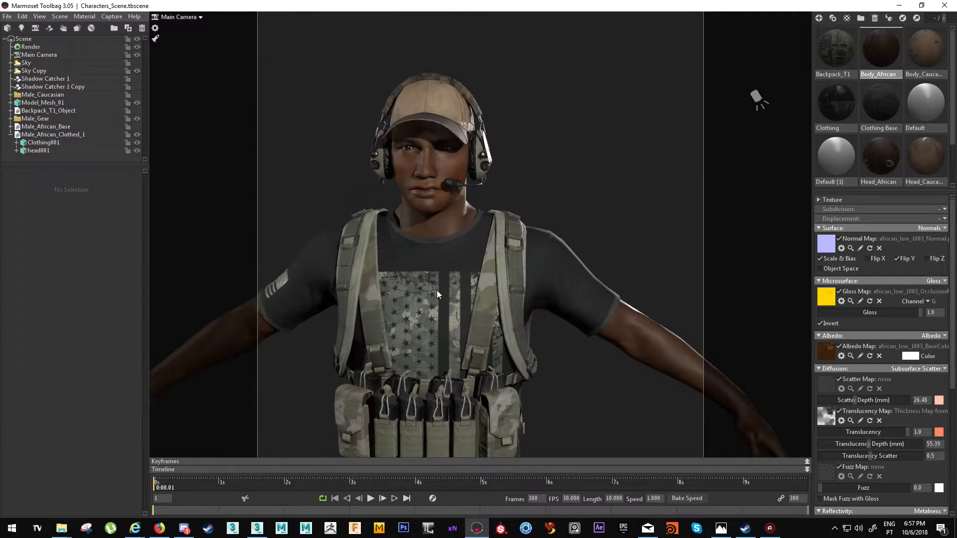
scroll(437, 290, up, 2)
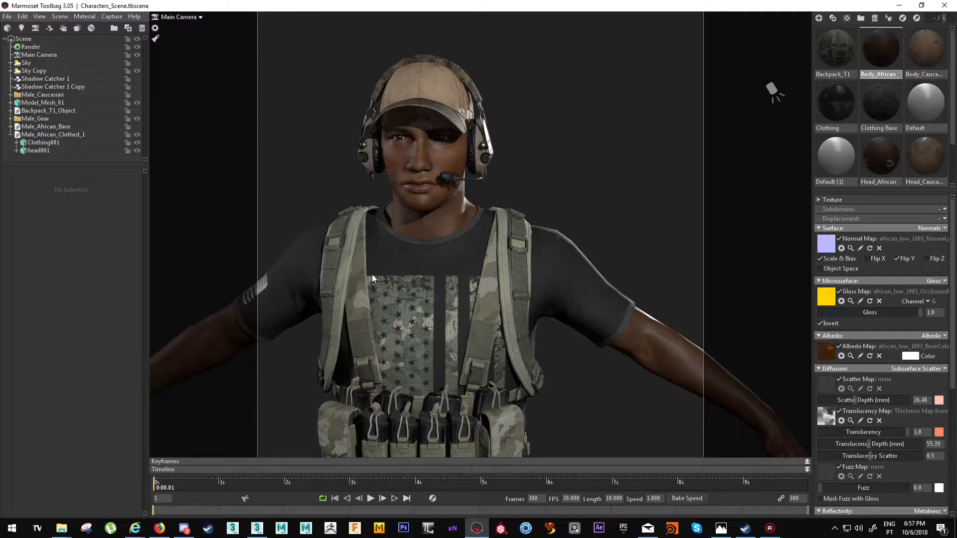
click(137, 120)
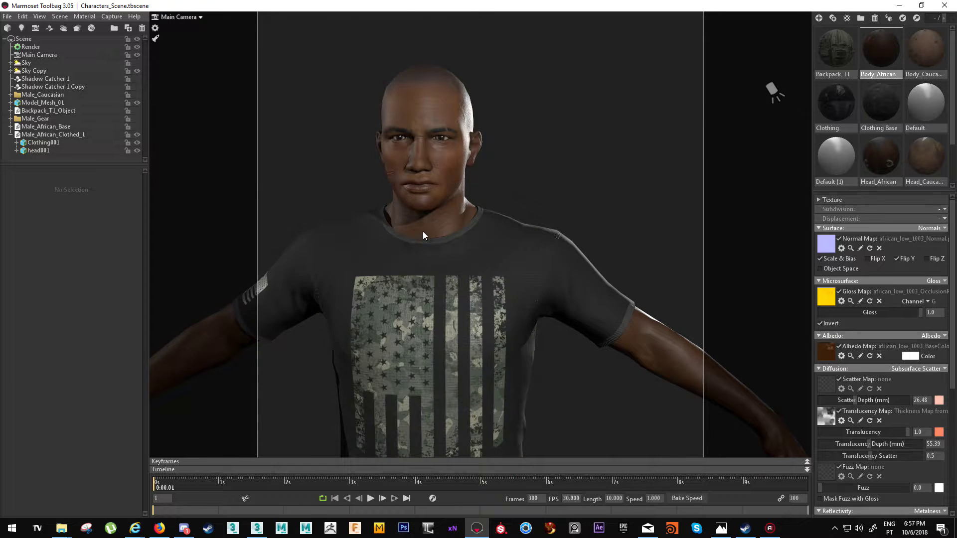
mouse_move(422, 231)
mouse_down()
mouse_move(450, 194)
mouse_move(442, 254)
mouse_up()
scroll(440, 270, up, 1)
scroll(406, 333, up, 2)
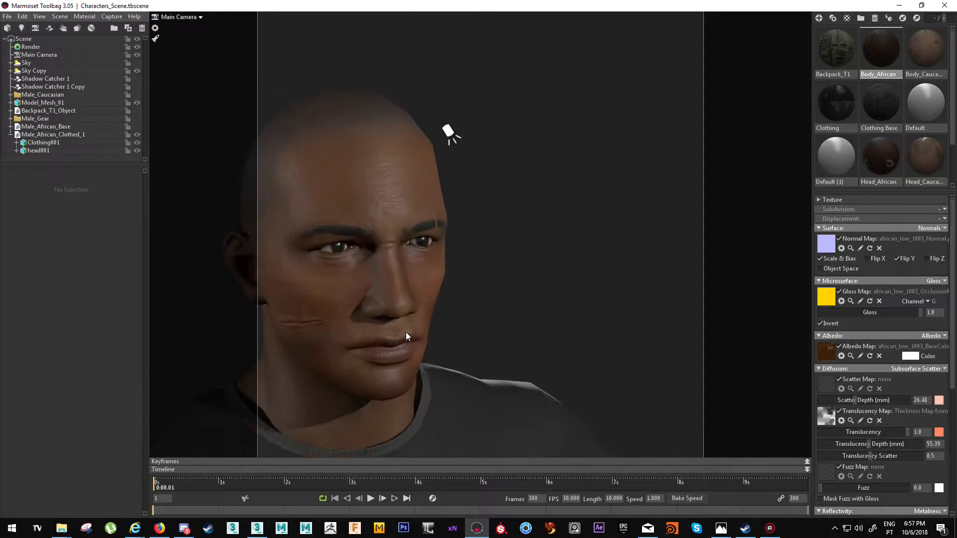
mouse_move(406, 333)
mouse_down()
mouse_move(349, 311)
mouse_move(380, 298)
mouse_move(419, 359)
mouse_move(389, 358)
mouse_move(403, 359)
mouse_move(241, 257)
mouse_move(459, 384)
mouse_move(390, 305)
mouse_up()
scroll(379, 298, up, 1)
scroll(412, 284, up, 1)
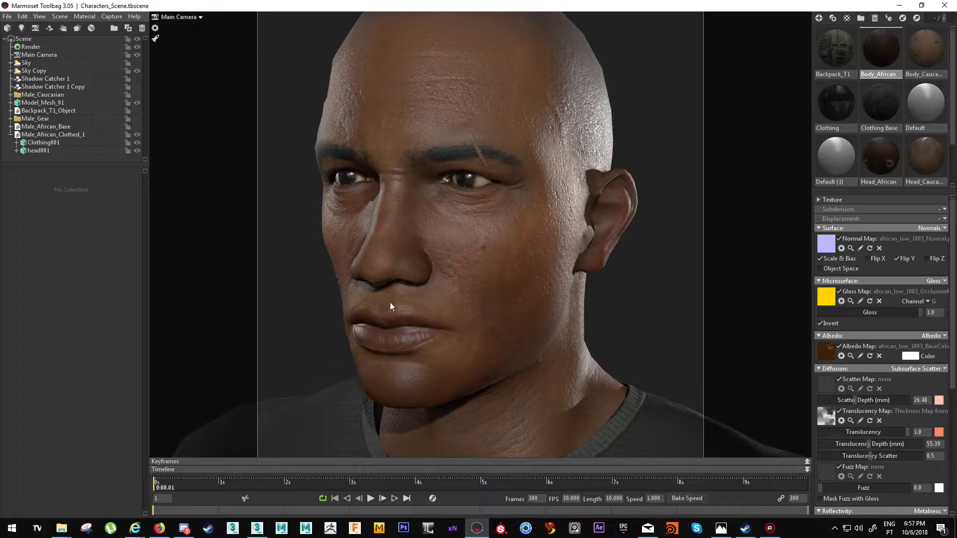
scroll(402, 347, down, 2)
mouse_move(401, 347)
mouse_down()
mouse_move(449, 348)
mouse_move(342, 353)
mouse_move(394, 337)
mouse_up()
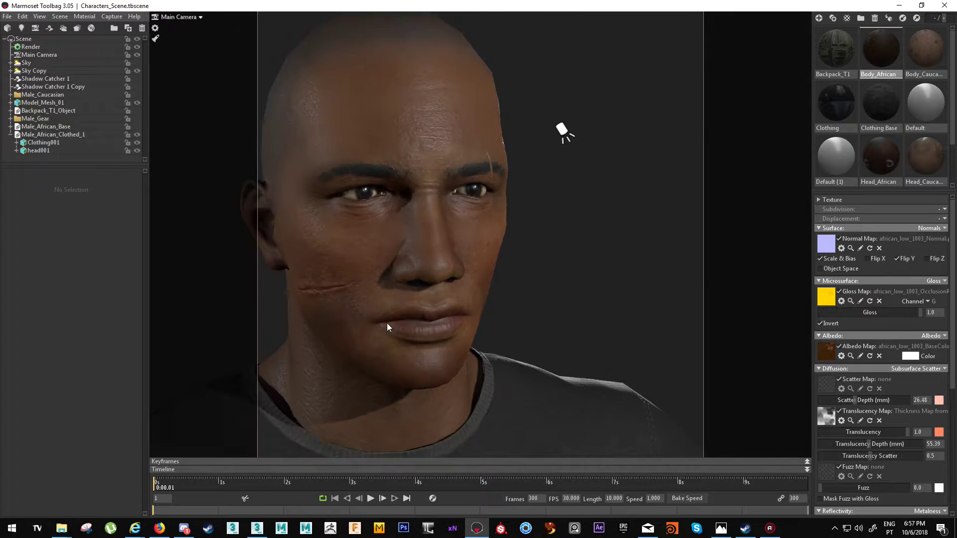
scroll(412, 298, down, 3)
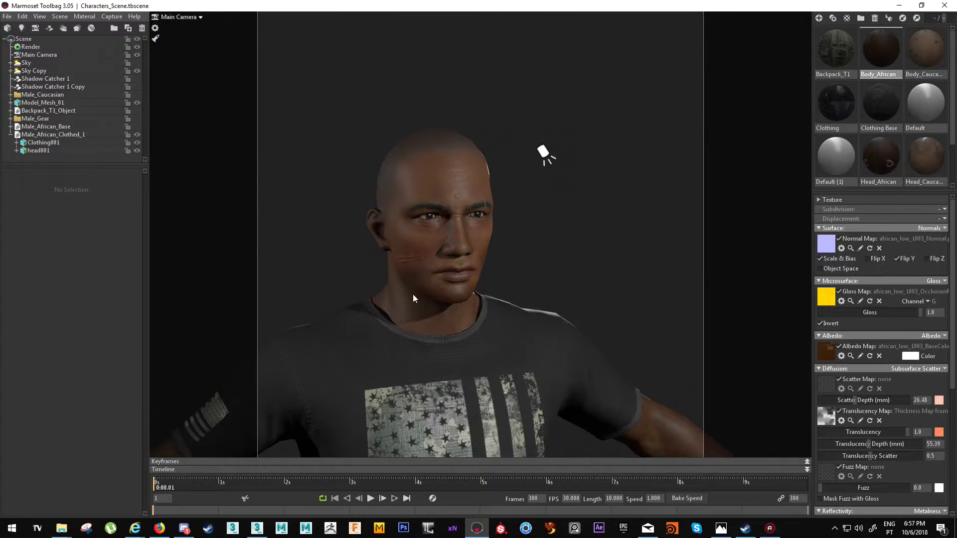
mouse_move(413, 298)
mouse_down()
mouse_move(356, 278)
mouse_move(449, 283)
mouse_up()
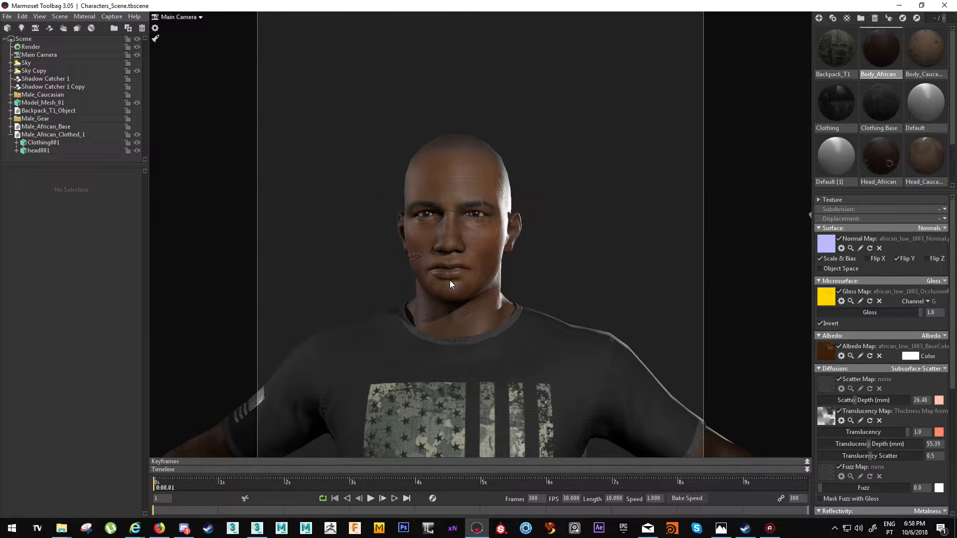
scroll(471, 289, up, 2)
scroll(459, 291, up, 2)
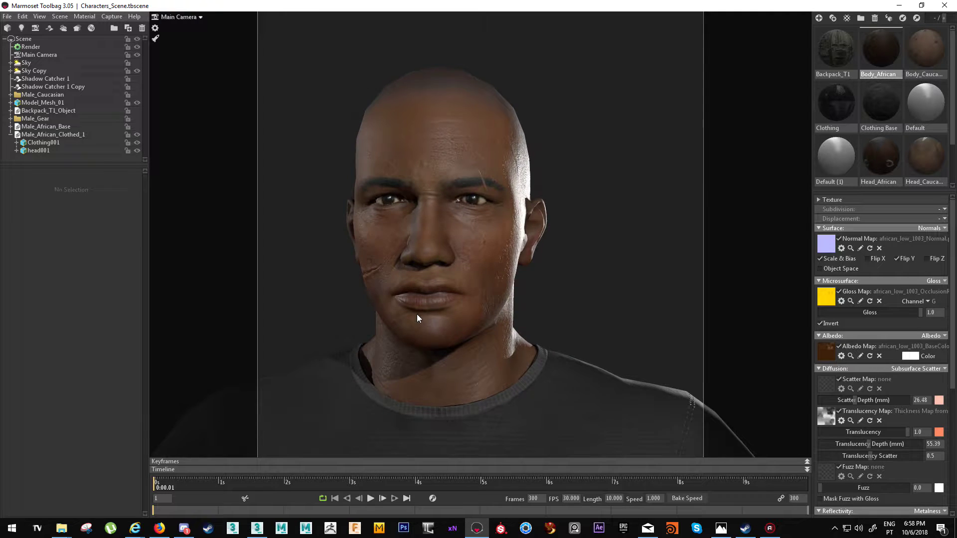
mouse_move(417, 315)
mouse_down()
mouse_move(406, 294)
mouse_move(391, 298)
mouse_move(428, 332)
mouse_move(430, 322)
mouse_move(519, 316)
mouse_move(391, 303)
mouse_move(392, 324)
mouse_up()
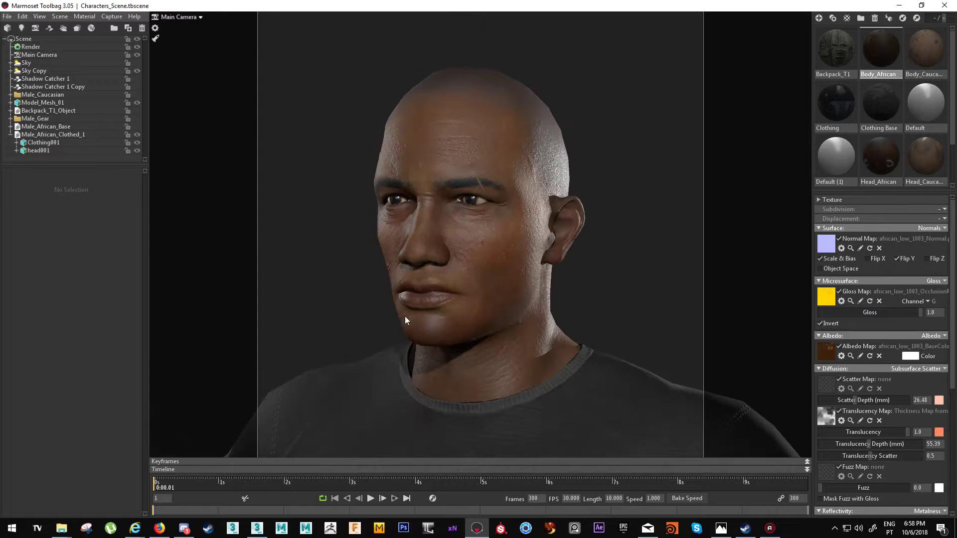
mouse_move(443, 240)
right_down()
mouse_move(433, 302)
mouse_move(413, 326)
mouse_move(353, 309)
right_up()
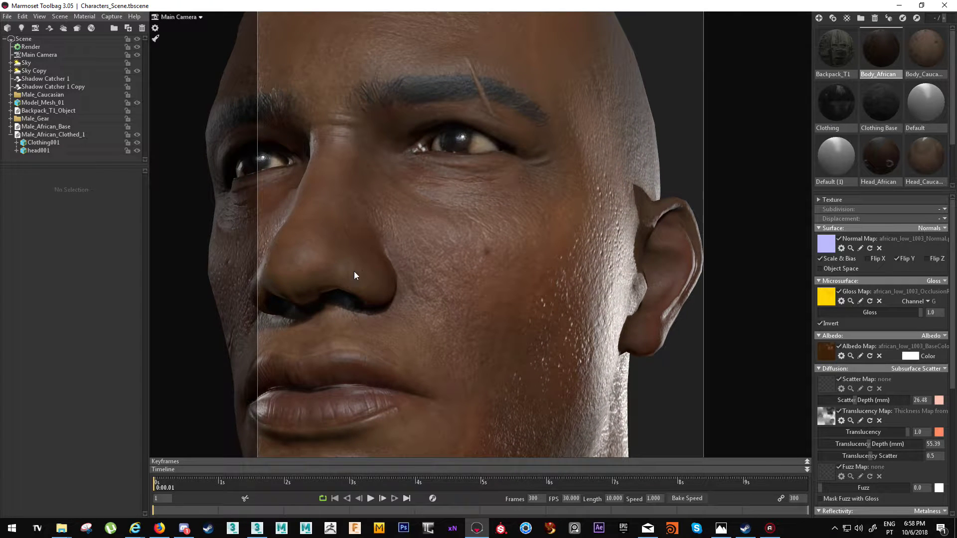
mouse_move(354, 276)
mouse_down()
mouse_move(411, 281)
mouse_move(421, 249)
mouse_up()
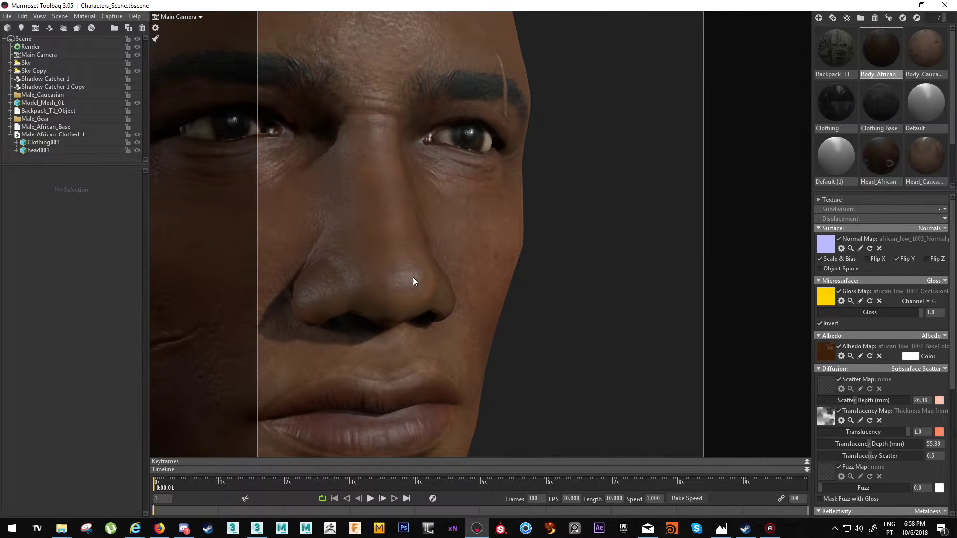
drag(385, 299, 356, 299)
right_drag(357, 299, 396, 293)
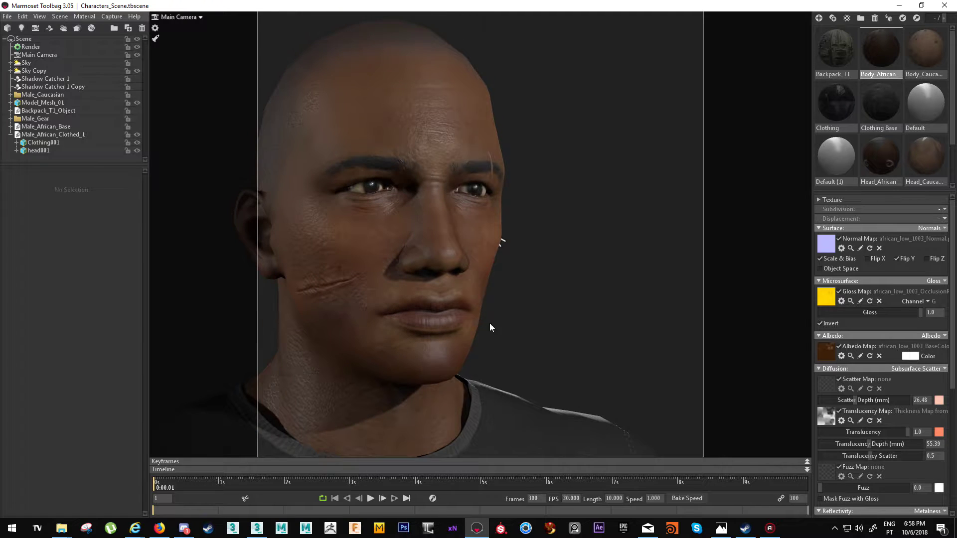
mouse_move(489, 327)
mouse_down()
mouse_move(400, 335)
mouse_move(436, 309)
mouse_move(380, 305)
mouse_move(379, 321)
mouse_move(530, 126)
mouse_up()
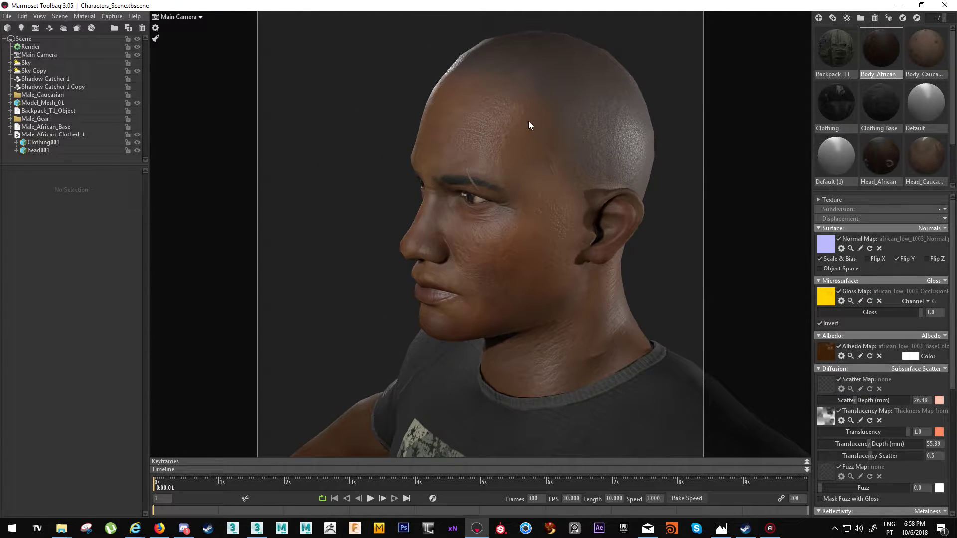
- Orbit from the head profile close-up out to three-quarter and frontal views of the torso
right_drag(507, 325, 463, 256)
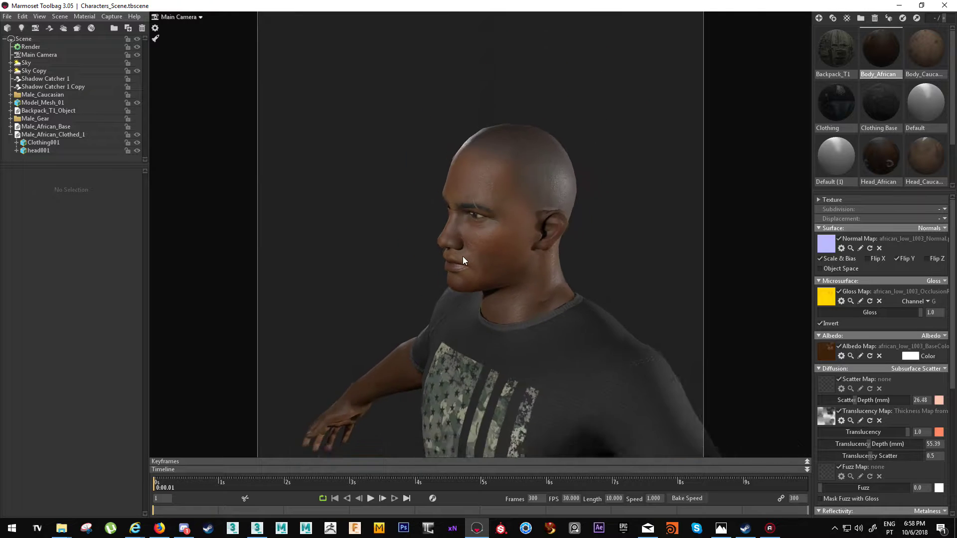
mouse_move(463, 256)
mouse_down()
mouse_move(495, 287)
mouse_move(515, 260)
mouse_move(547, 253)
mouse_up()
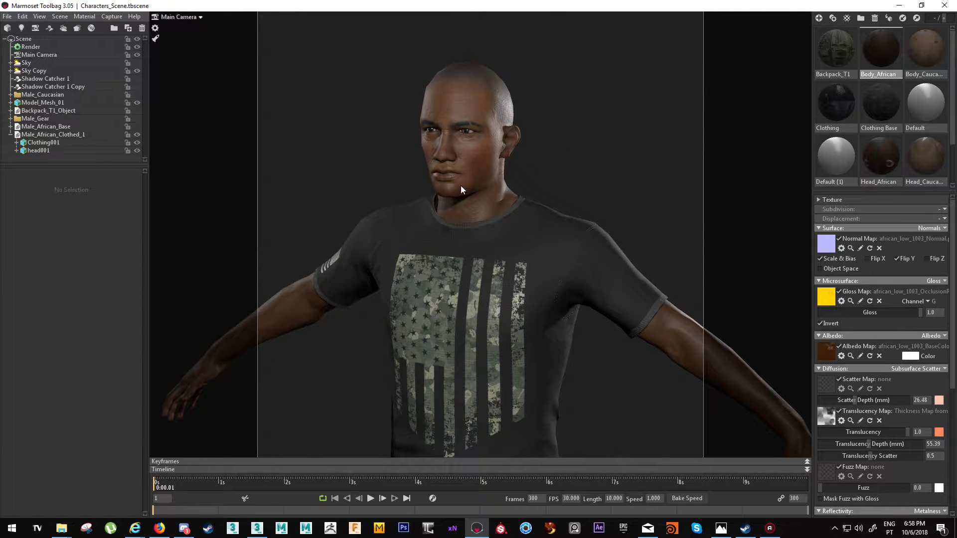
mouse_move(460, 185)
mouse_down()
mouse_move(469, 210)
mouse_move(475, 178)
mouse_up()
mouse_move(474, 178)
right_down()
mouse_move(514, 286)
mouse_move(535, 311)
right_up()
mouse_move(535, 312)
mouse_down()
mouse_move(422, 301)
mouse_move(542, 326)
mouse_up()
right_drag(573, 323, 561, 360)
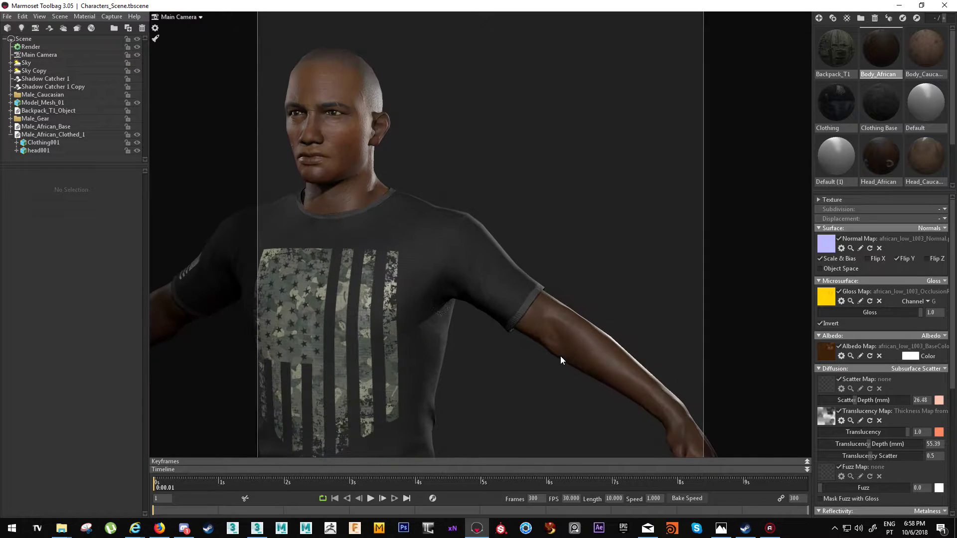
- Inspect the right arm, shirt and chest up close, then select the Head_African material in the library
mouse_move(592, 353)
mouse_down()
mouse_move(577, 349)
mouse_move(609, 358)
mouse_move(559, 301)
mouse_move(633, 384)
mouse_up()
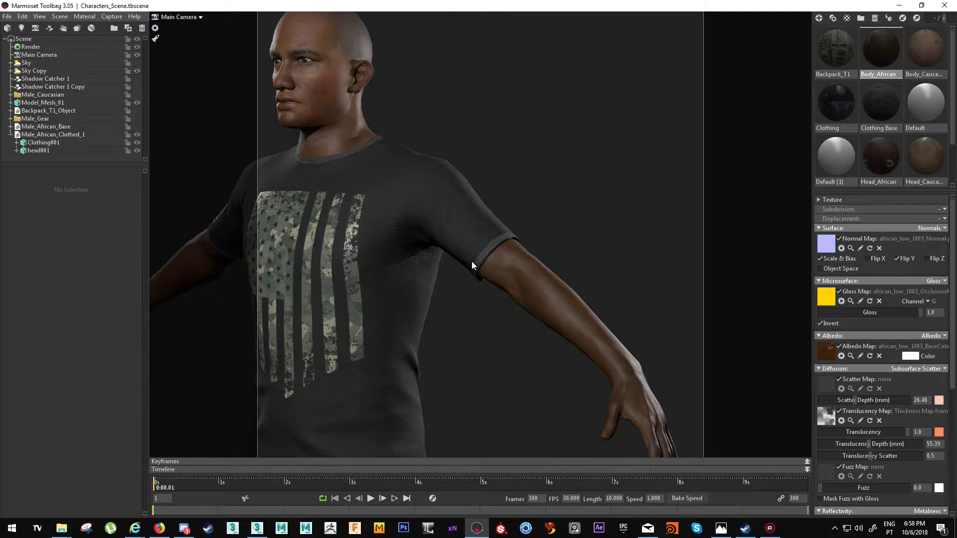
mouse_move(604, 359)
right_down()
mouse_move(596, 376)
mouse_move(520, 319)
mouse_move(515, 354)
mouse_move(496, 260)
mouse_move(438, 247)
mouse_move(524, 299)
mouse_move(528, 320)
right_up()
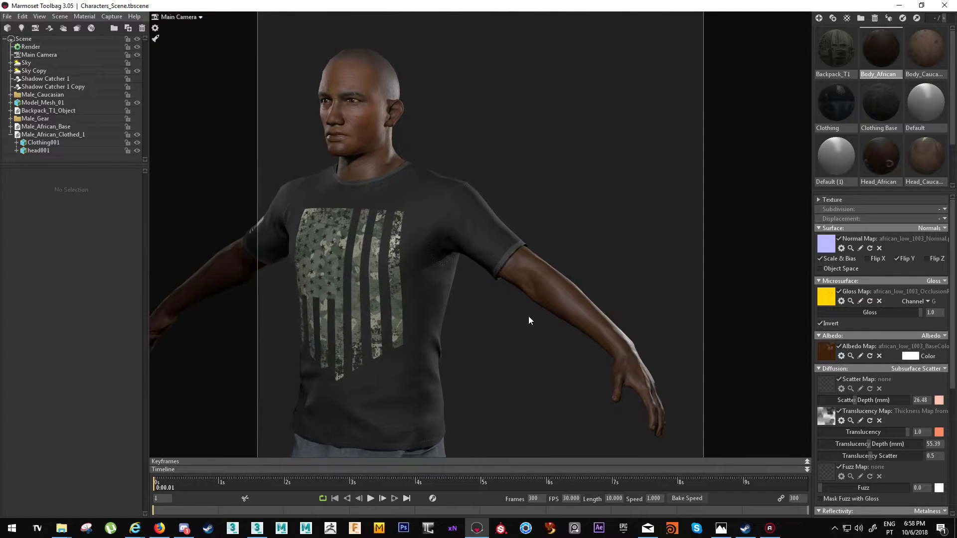
mouse_move(529, 321)
mouse_down()
mouse_move(406, 269)
mouse_move(473, 315)
mouse_move(491, 313)
mouse_move(443, 303)
mouse_move(482, 338)
mouse_move(449, 213)
mouse_up()
mouse_move(449, 212)
right_down()
mouse_move(448, 267)
mouse_move(386, 215)
right_up()
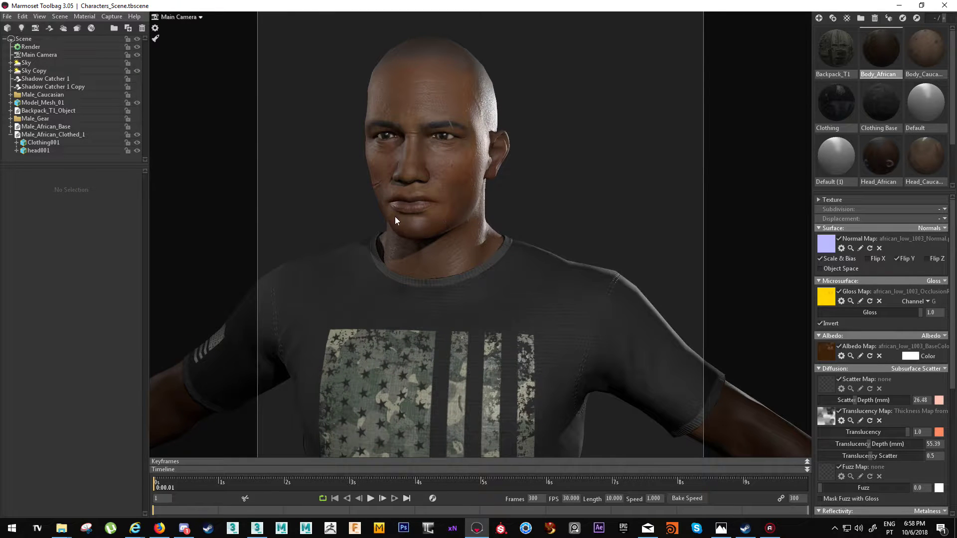
mouse_move(420, 255)
right_down()
mouse_move(434, 273)
mouse_move(440, 243)
right_up()
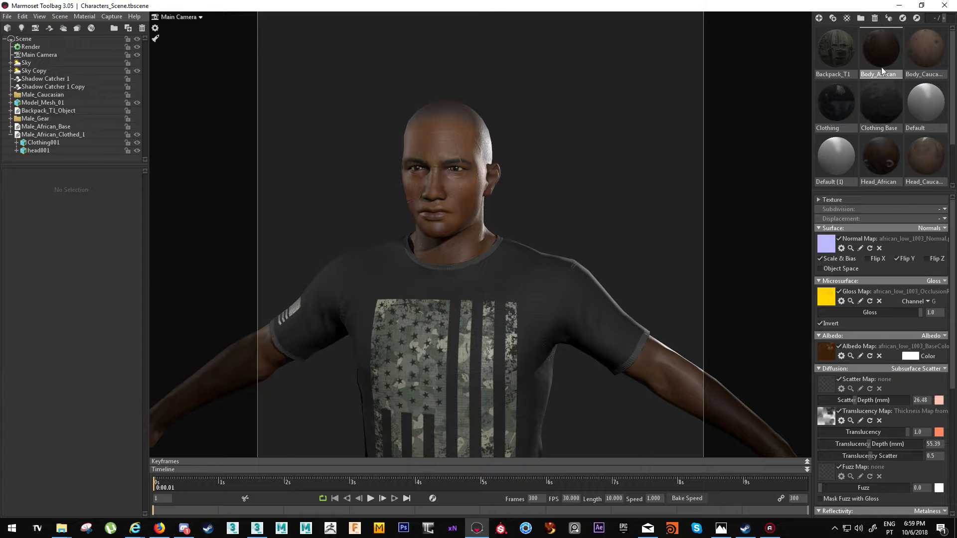
click(872, 166)
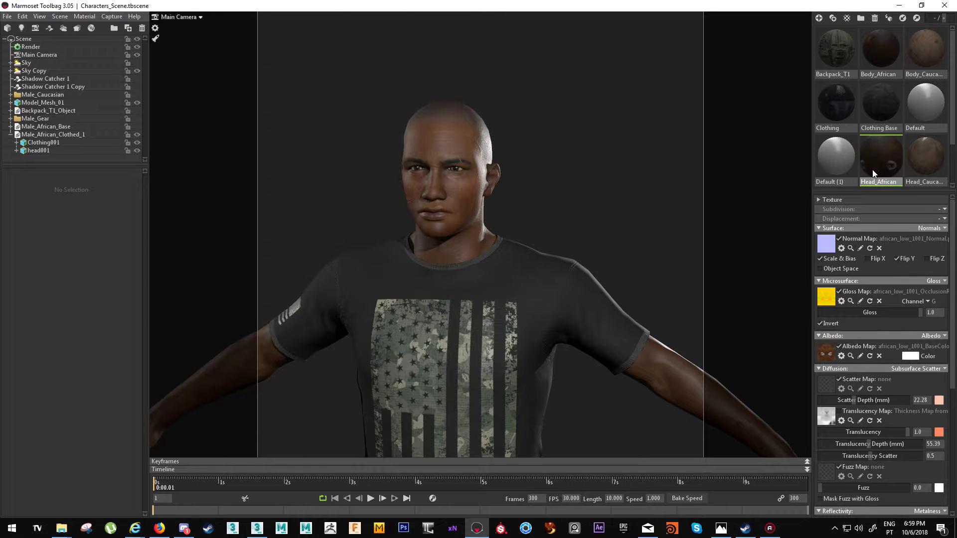
- Darken the Head_African albedo colour to light grey in the picker, compare it on the face, then return it to white
click(910, 356)
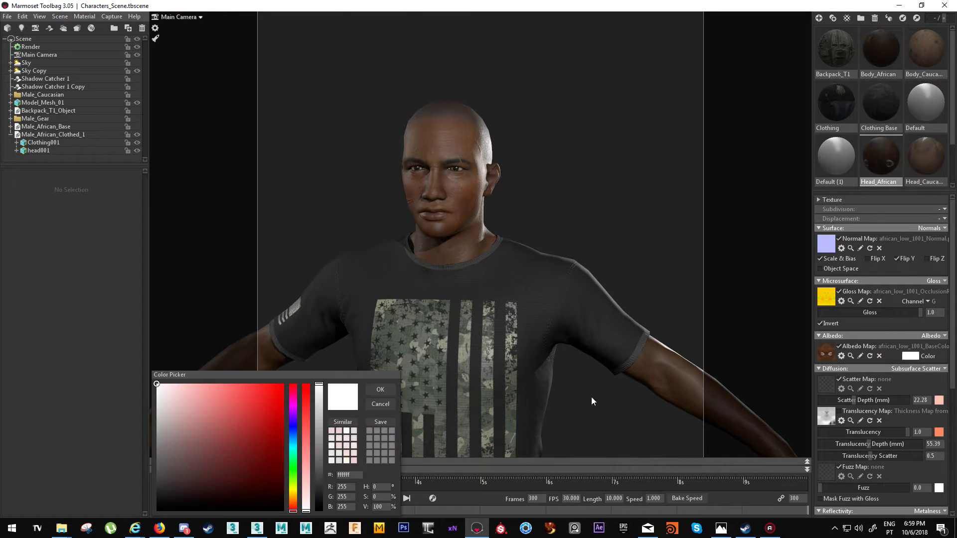
click(318, 406)
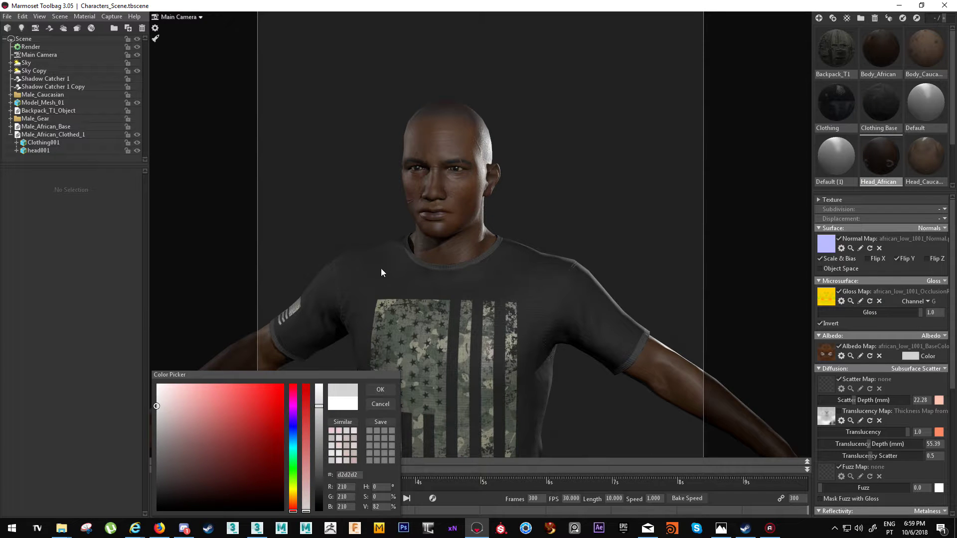
mouse_move(381, 269)
mouse_down()
mouse_move(436, 236)
mouse_move(415, 233)
mouse_up()
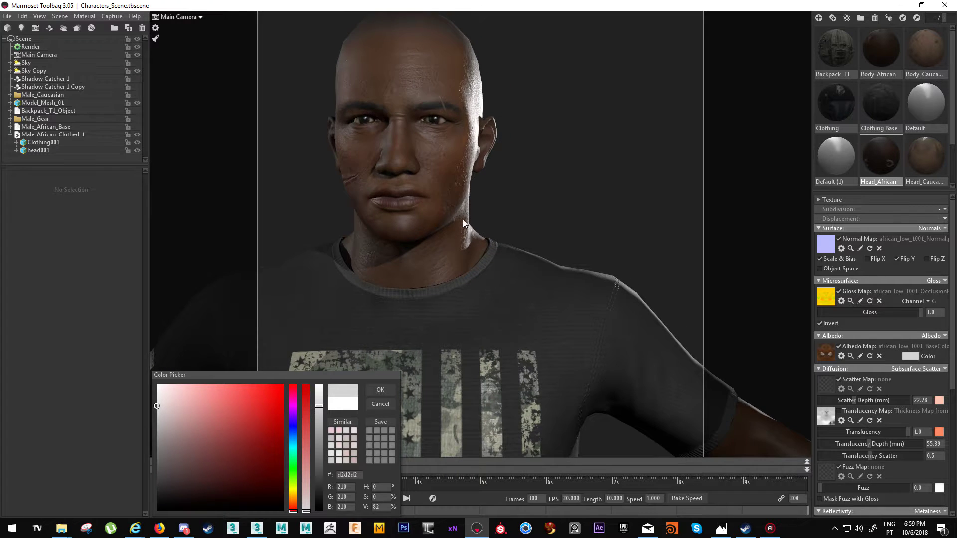
drag(462, 219, 437, 190)
mouse_move(358, 215)
mouse_down()
mouse_move(403, 212)
mouse_move(386, 199)
mouse_move(419, 186)
mouse_move(474, 192)
mouse_up()
mouse_move(475, 192)
right_down()
mouse_move(492, 207)
mouse_move(430, 210)
mouse_move(419, 195)
mouse_move(495, 237)
right_up()
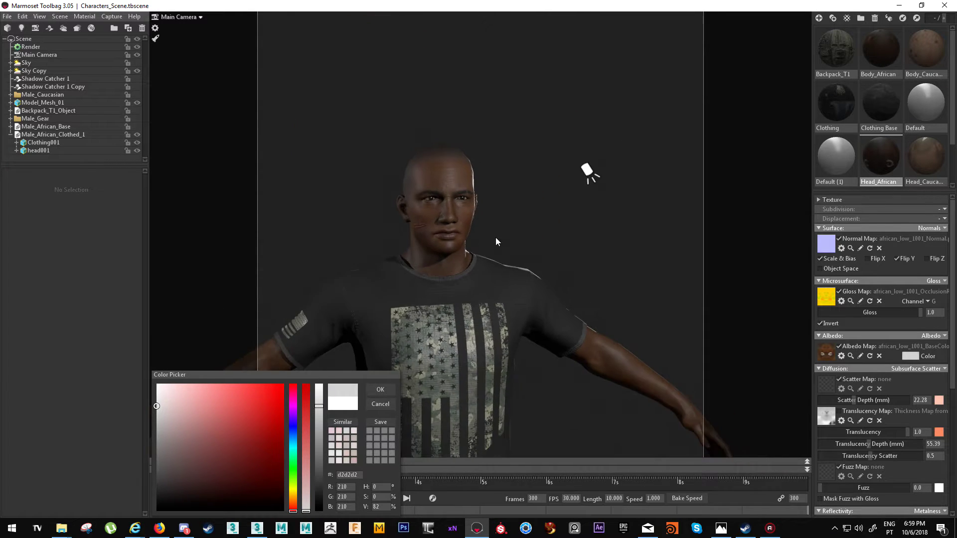
mouse_move(496, 238)
mouse_down()
mouse_move(431, 245)
mouse_move(486, 250)
mouse_up()
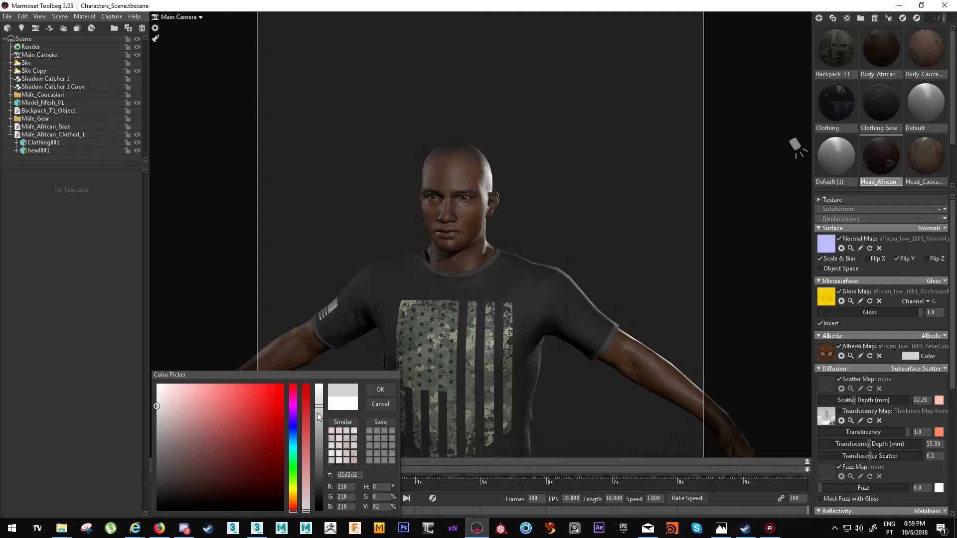
drag(319, 407, 319, 375)
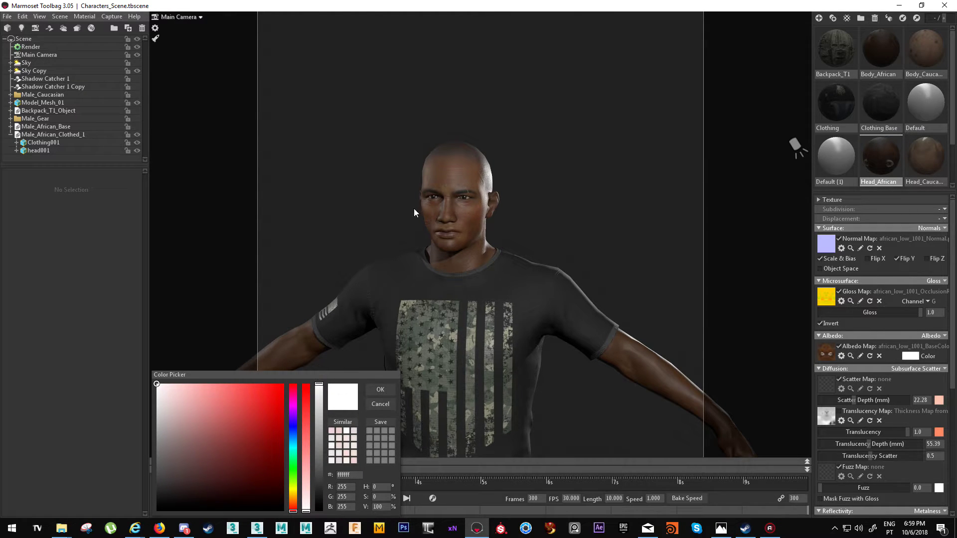
drag(413, 209, 469, 186)
scroll(475, 229, up, 3)
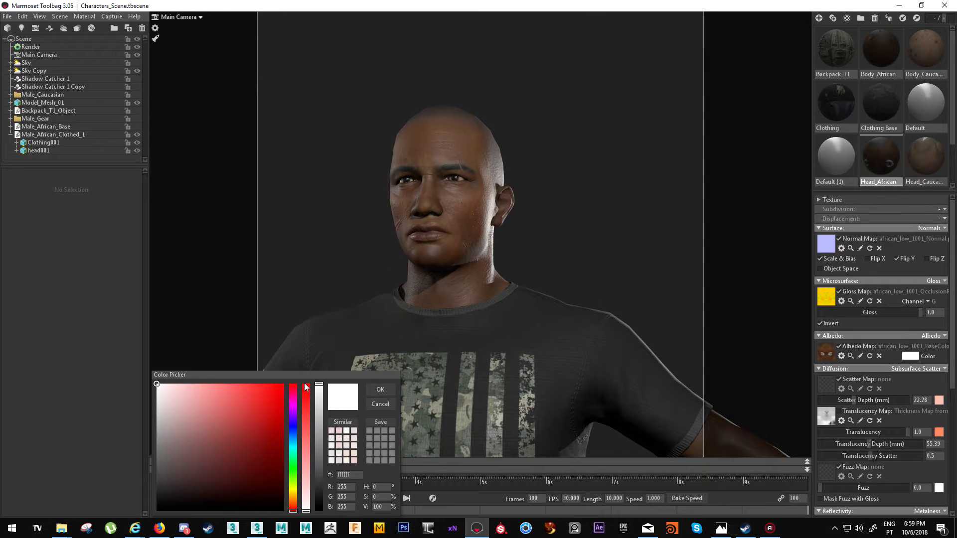
- Try cbcbcb for the head albedo, then restore ffffff and orbit to view the character from the front and right
click(319, 410)
drag(418, 299, 457, 284)
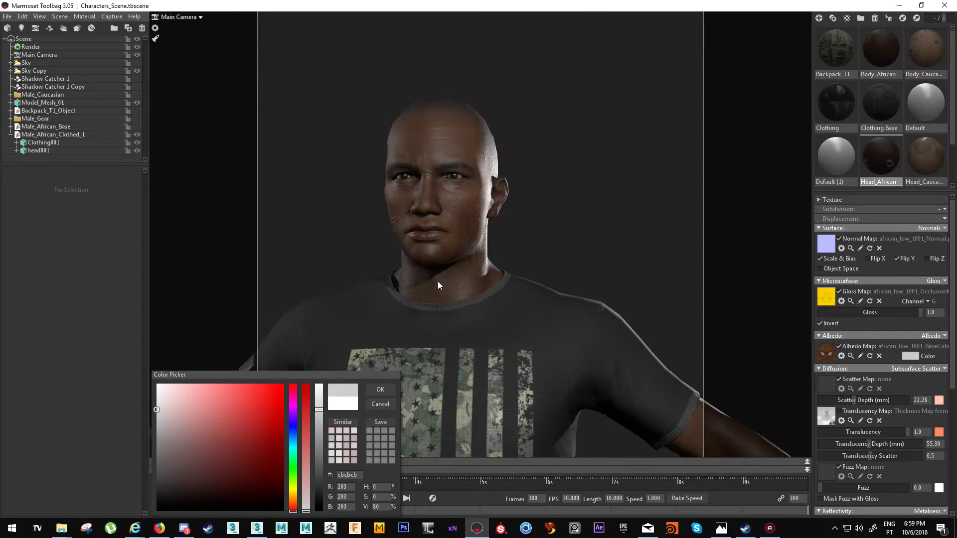
scroll(434, 256, down, 3)
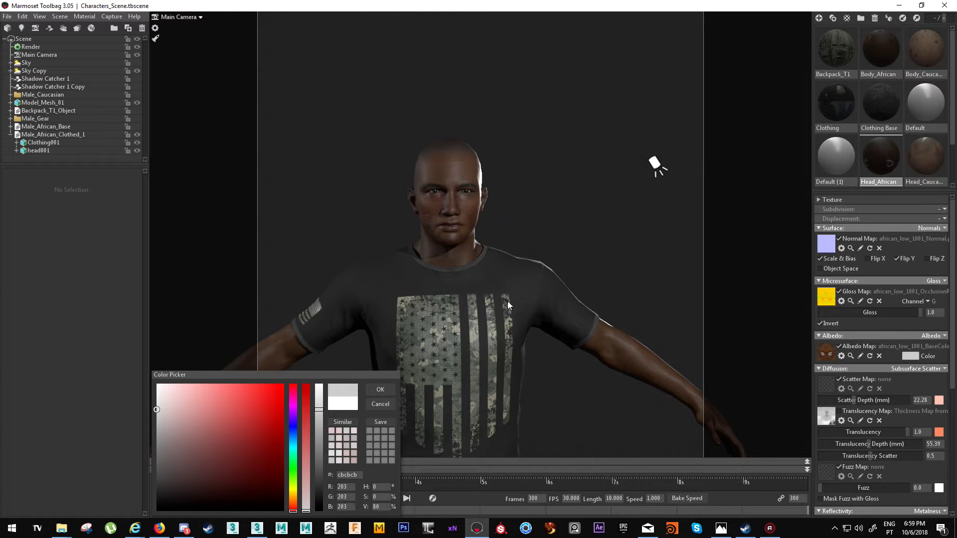
drag(318, 410, 321, 374)
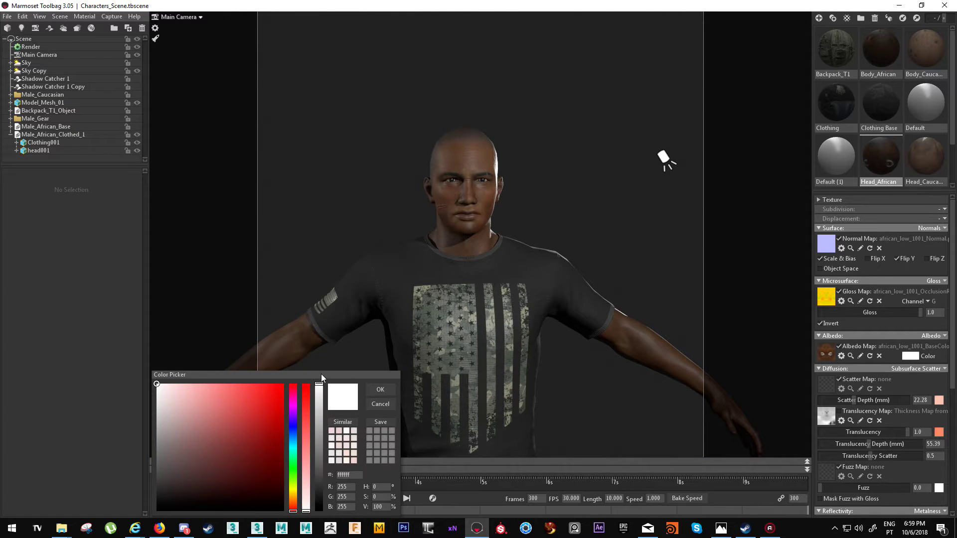
scroll(496, 317, down, 2)
scroll(515, 272, down, 2)
scroll(495, 243, down, 1)
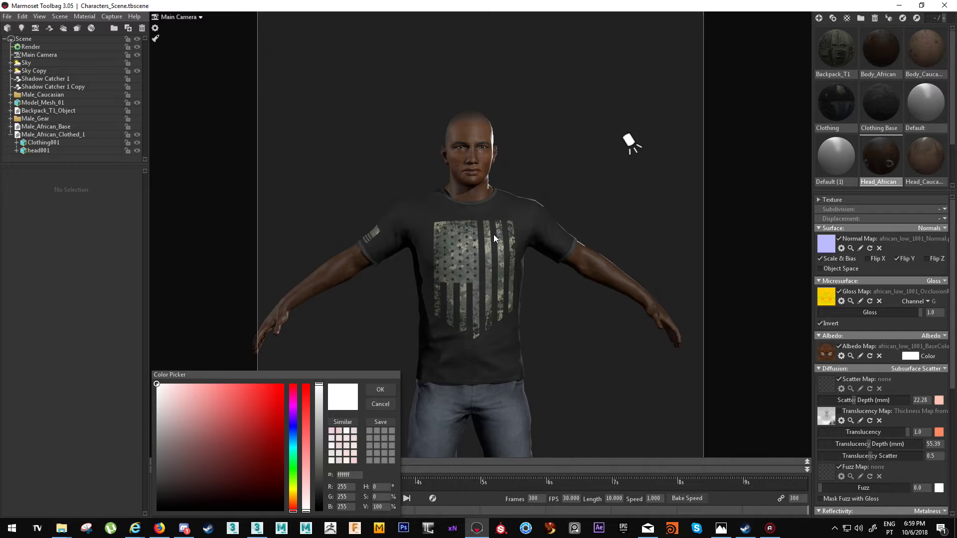
scroll(493, 233, down, 1)
middle_drag(488, 223, 458, 185)
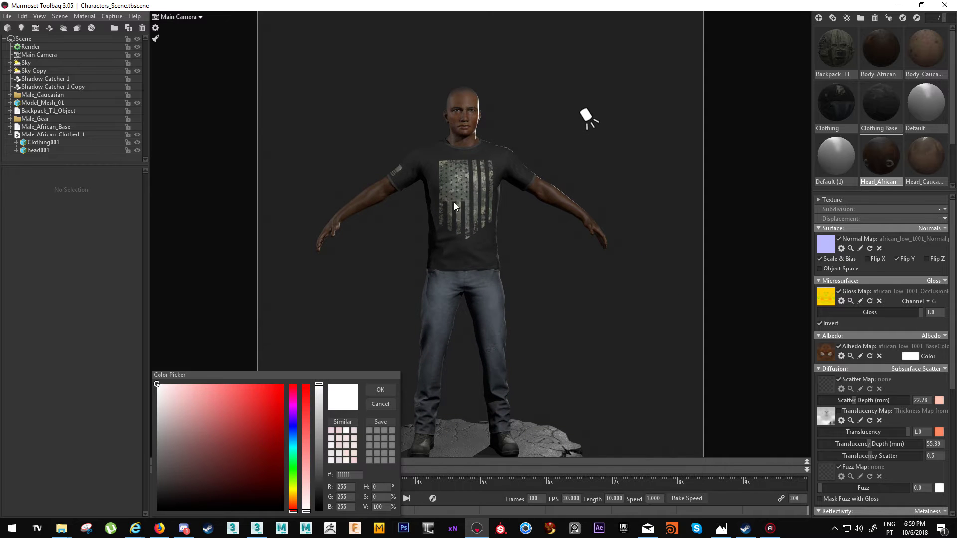
drag(472, 280, 527, 287)
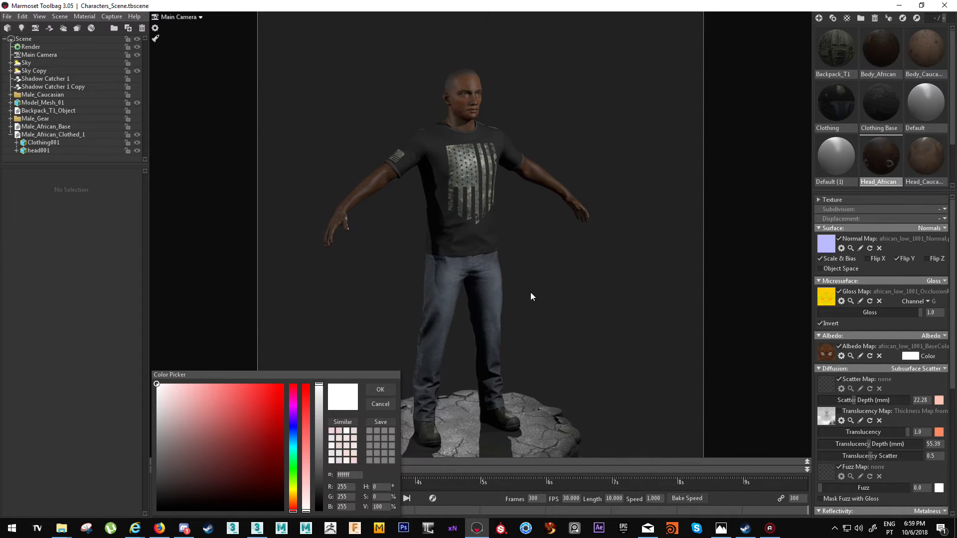
drag(526, 243, 317, 206)
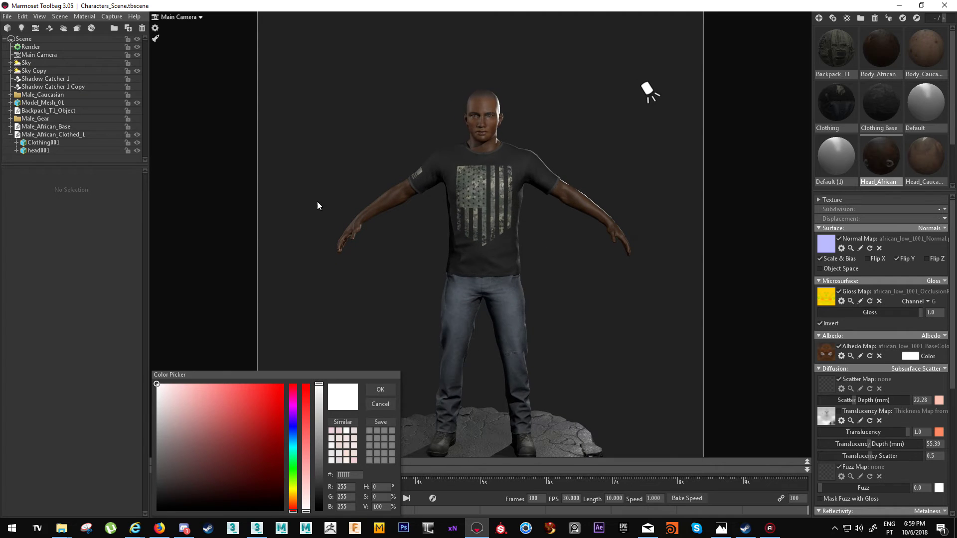
- Show the Male_Gear vest, cap and headset and orbit around the fully geared character, backpack included
click(137, 118)
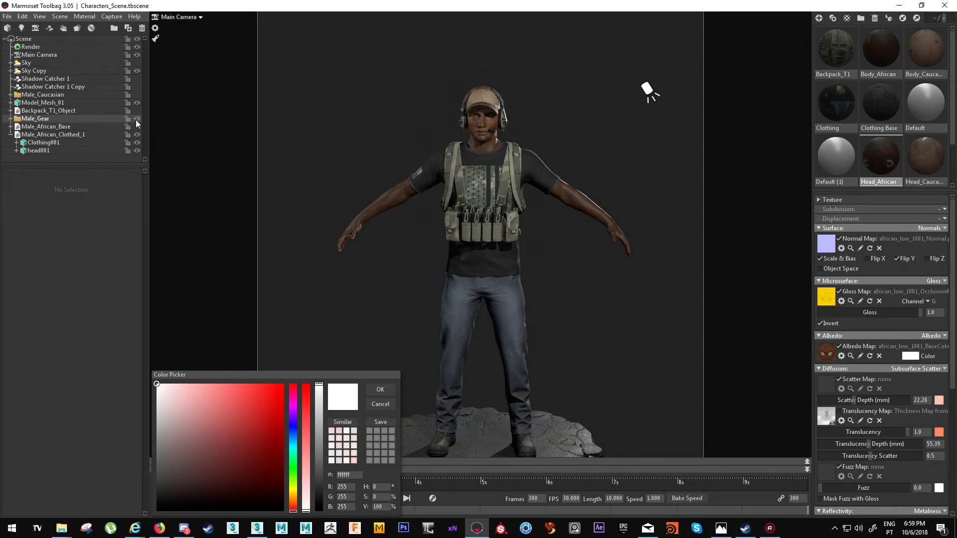
drag(652, 349, 321, 327)
mouse_move(556, 316)
mouse_down()
mouse_move(439, 327)
mouse_move(540, 283)
mouse_up()
mouse_move(542, 238)
mouse_down()
mouse_move(542, 228)
mouse_move(530, 252)
mouse_up()
mouse_move(529, 252)
right_down()
mouse_move(533, 318)
mouse_move(488, 336)
right_up()
drag(488, 336, 493, 339)
right_drag(493, 339, 493, 323)
drag(492, 324, 492, 343)
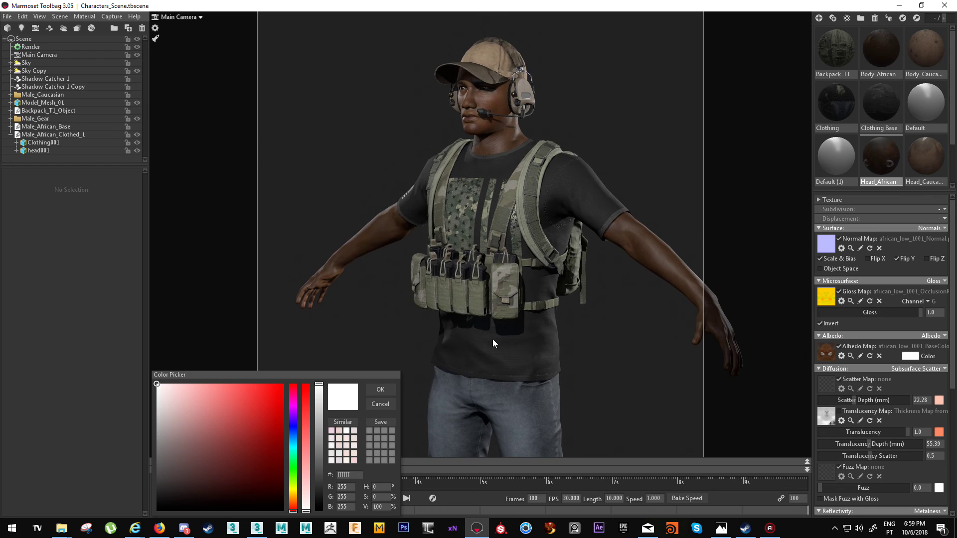